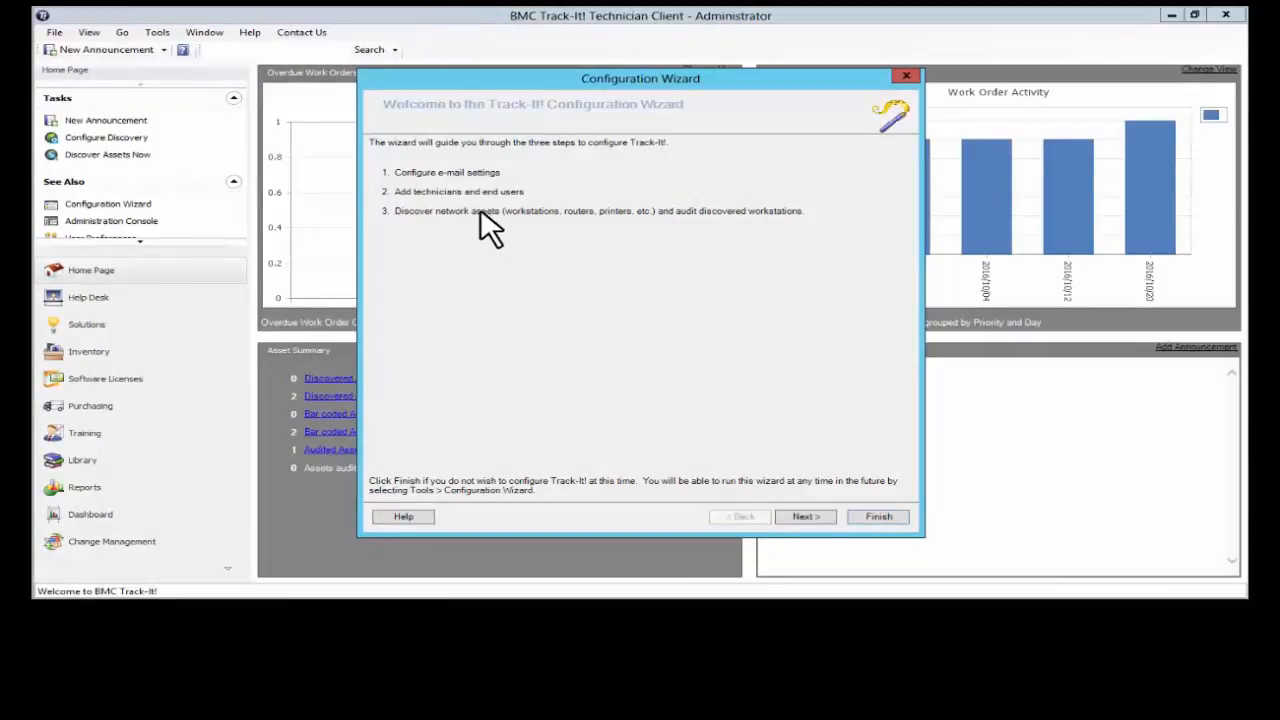
Proceed to the wizard's e-mail settings and choose IMAP as the e-mail type.
click(806, 517)
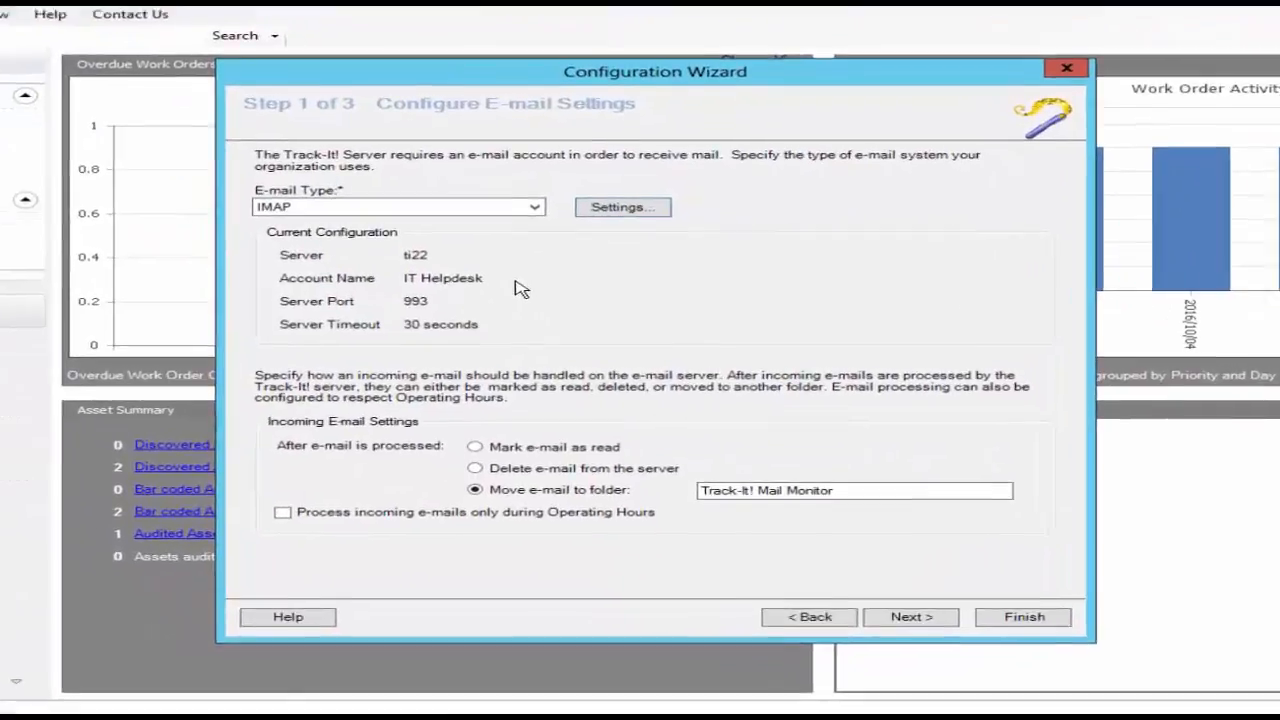
click(510, 200)
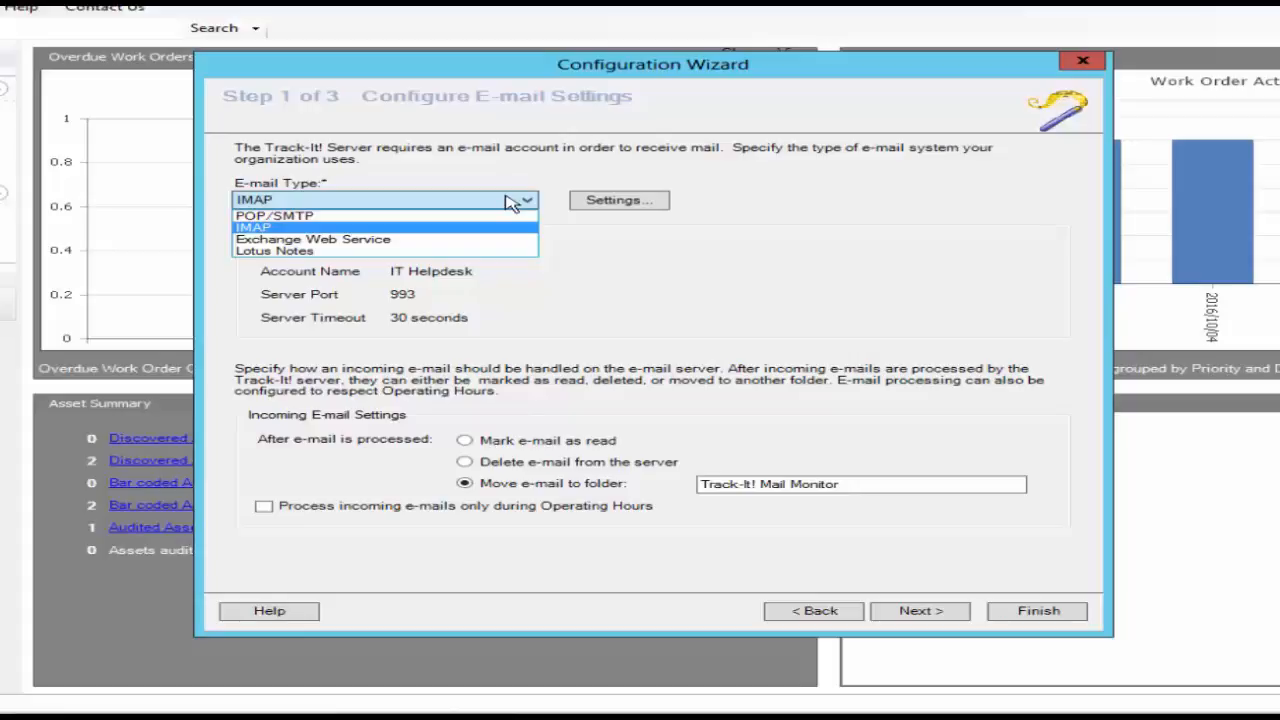
click(265, 229)
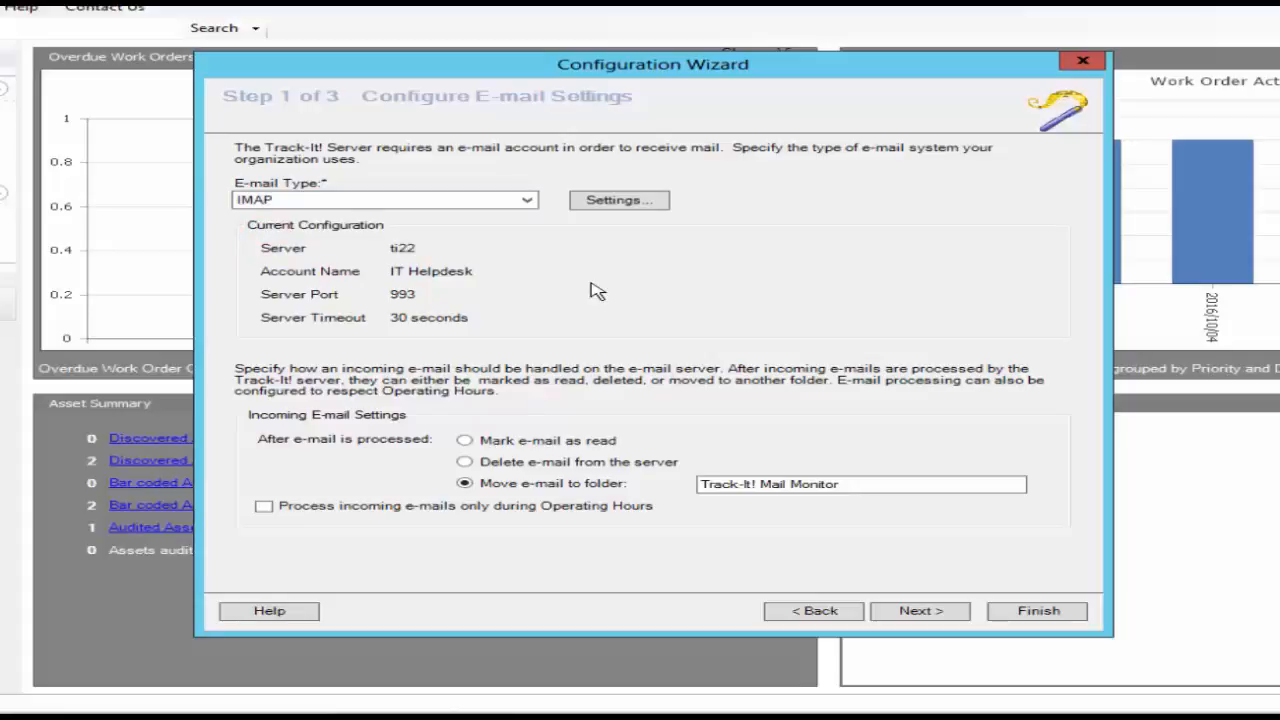
Open the IMAP settings and review the server name, account credentials, port number, SSL option and timeout.
click(615, 200)
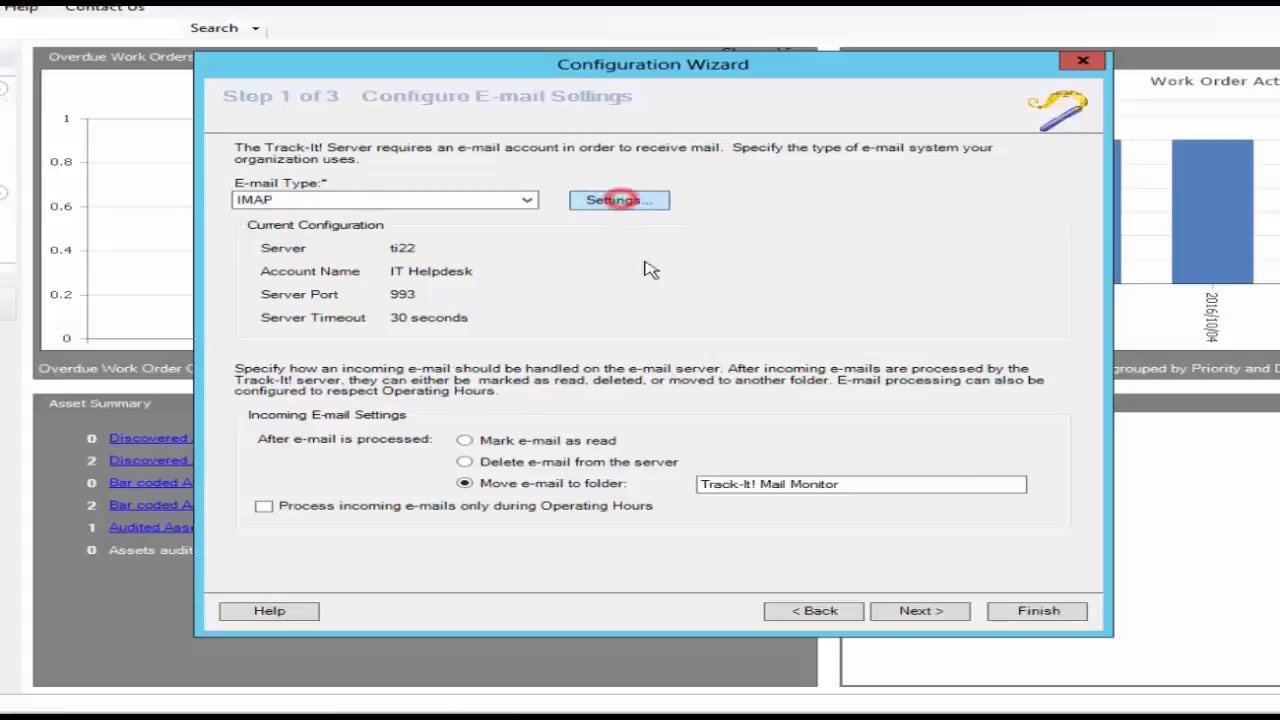
drag(480, 272, 380, 272)
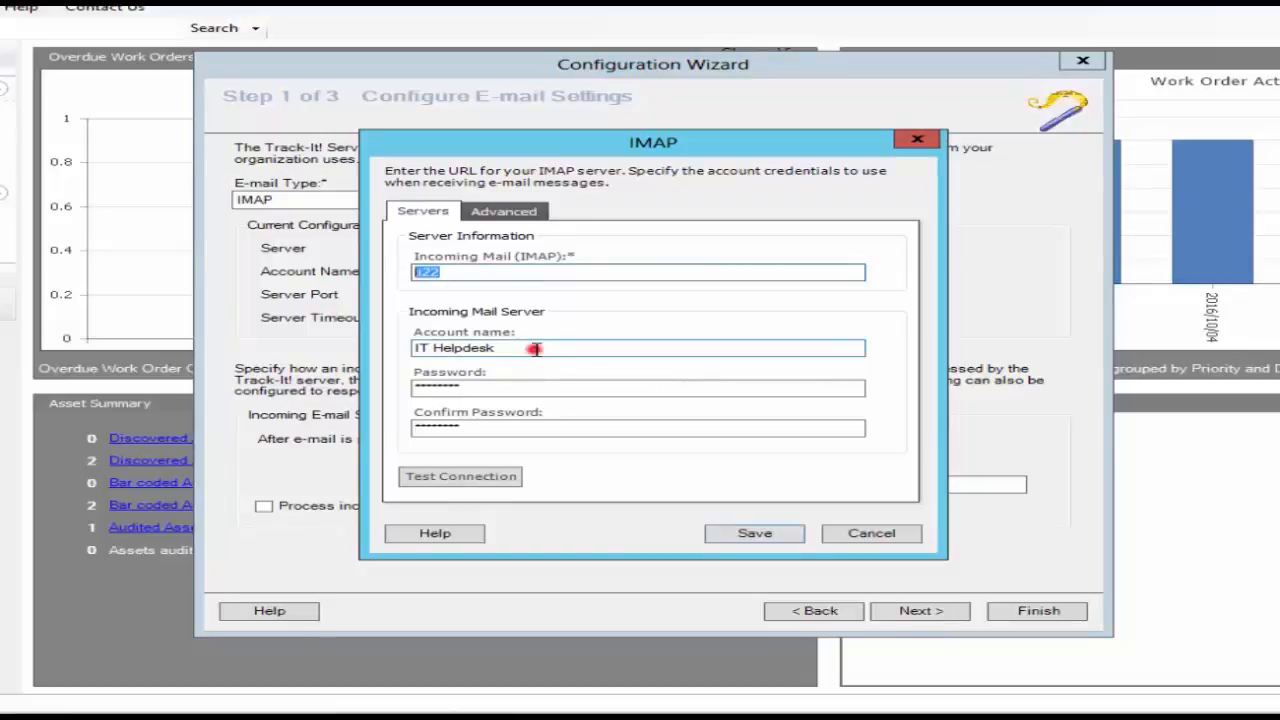
drag(535, 348, 386, 354)
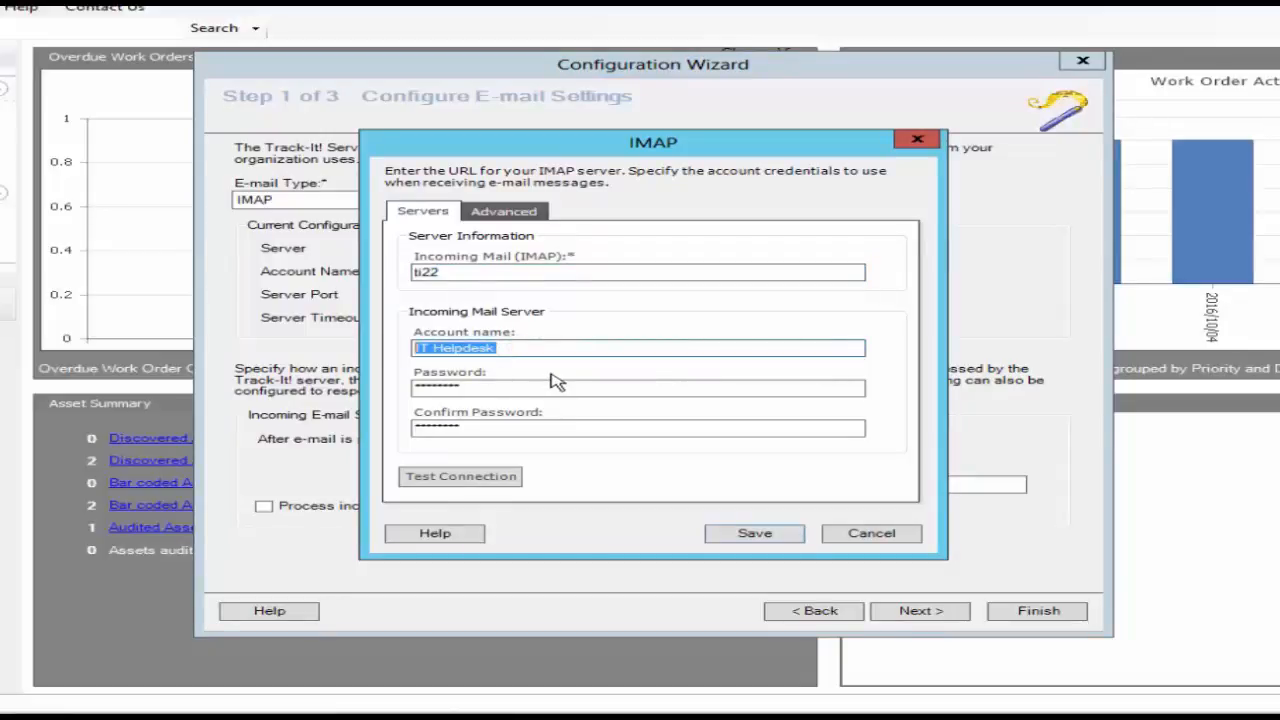
drag(552, 388, 391, 394)
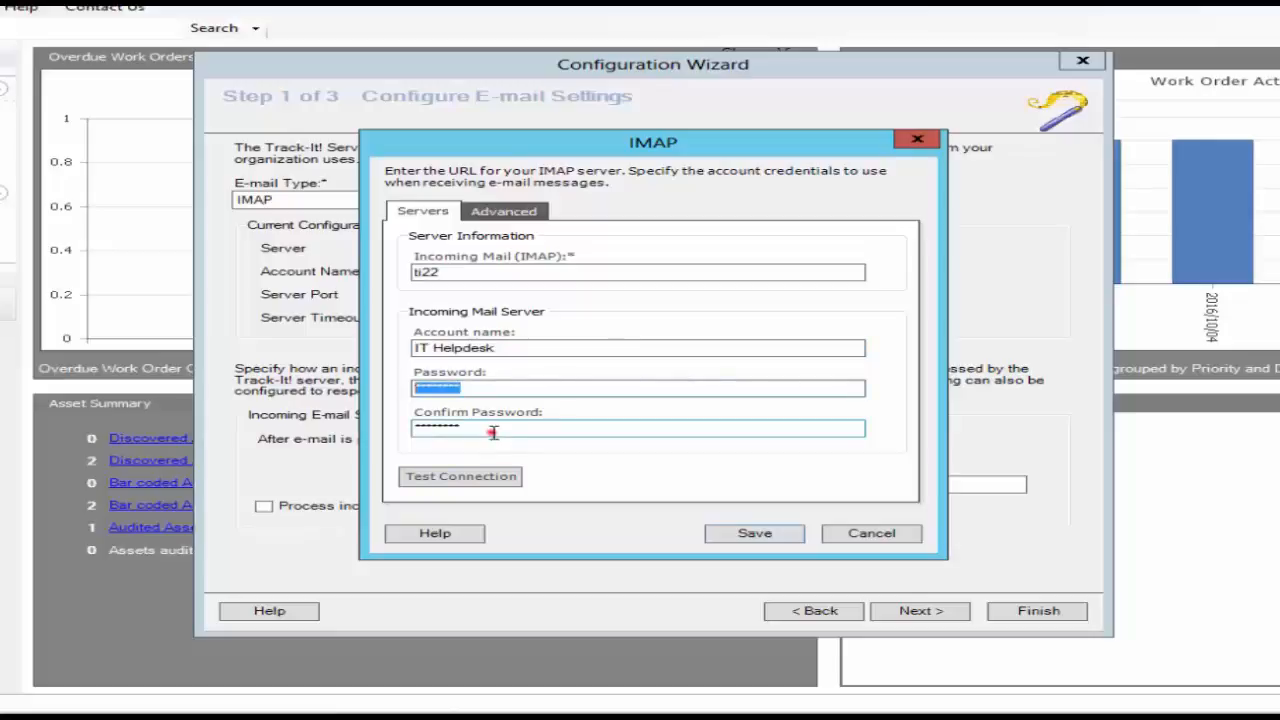
drag(490, 431, 403, 432)
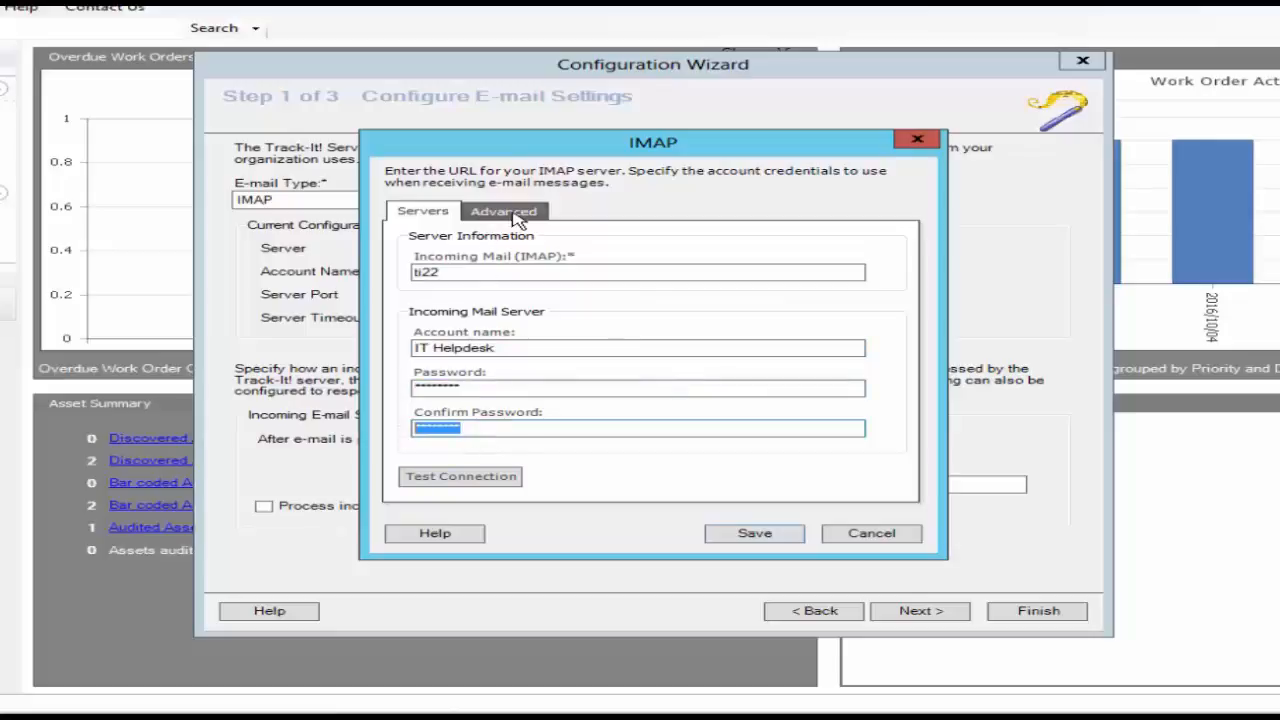
click(507, 212)
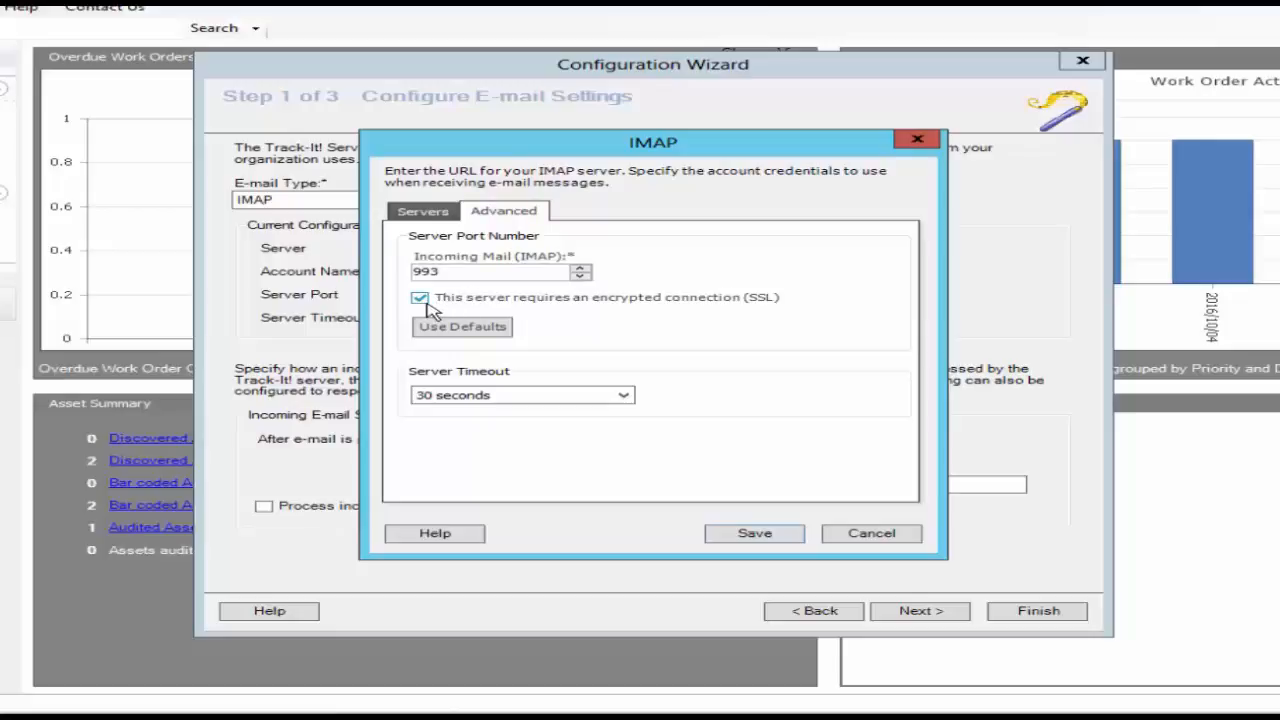
click(418, 212)
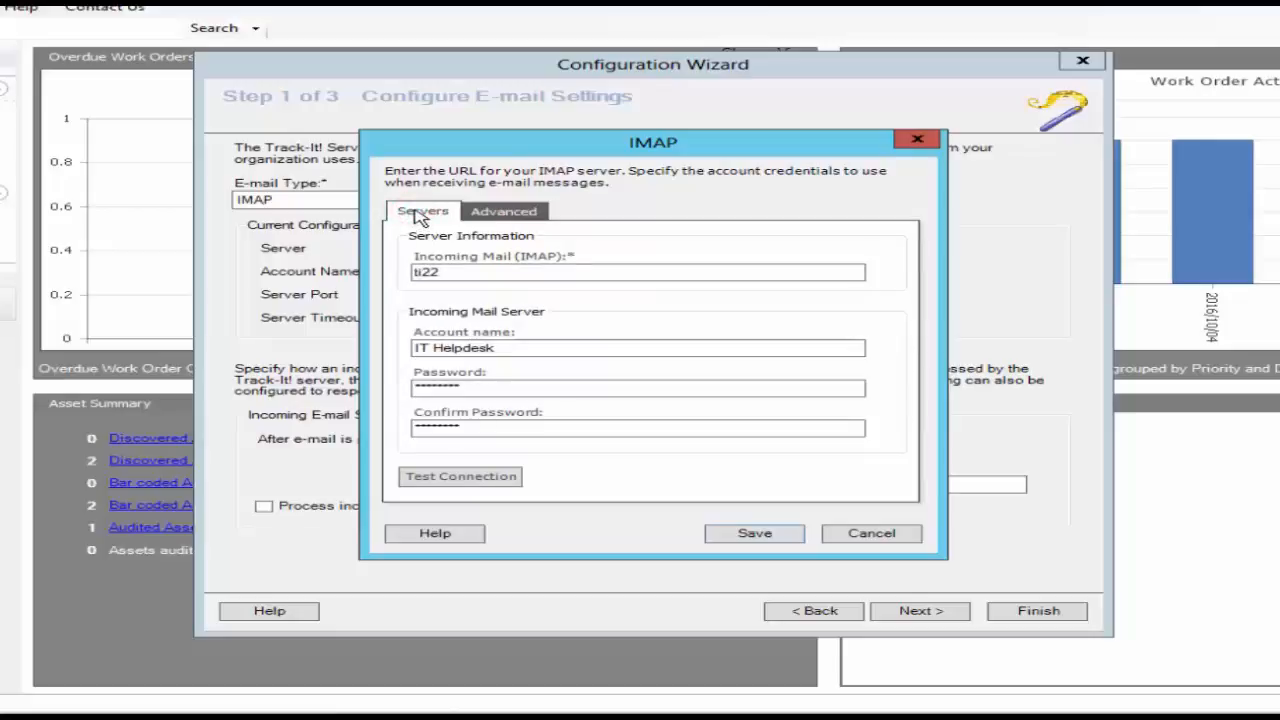
Test the connection to the IMAP server and save the incoming mail settings.
click(481, 477)
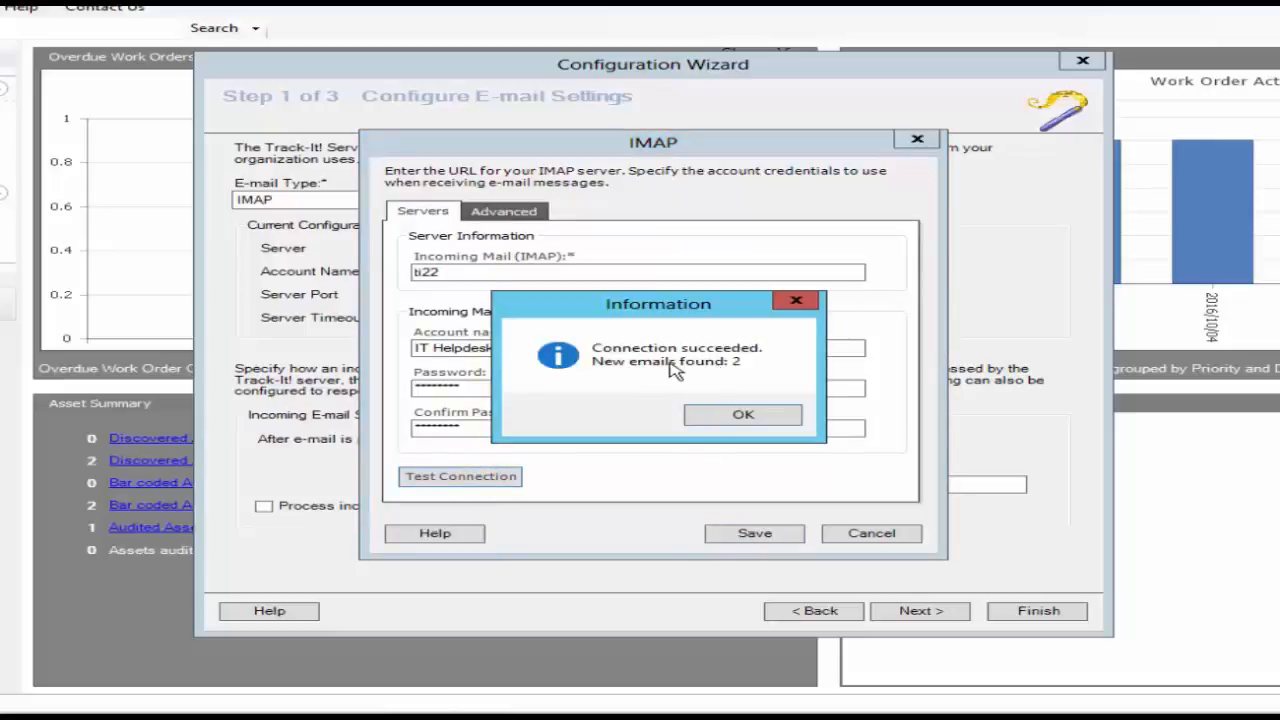
click(743, 414)
click(768, 534)
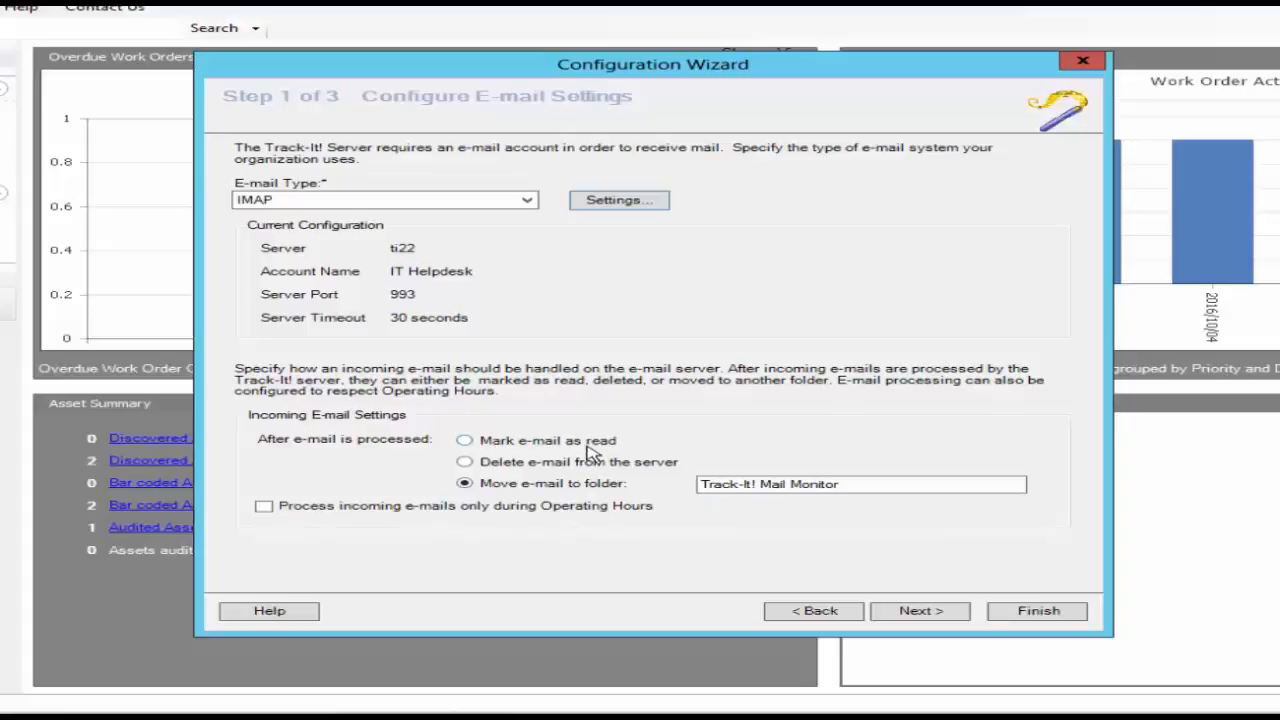
Continue to the SMTP settings and review the host name, authentication user name, from address and display name.
click(919, 612)
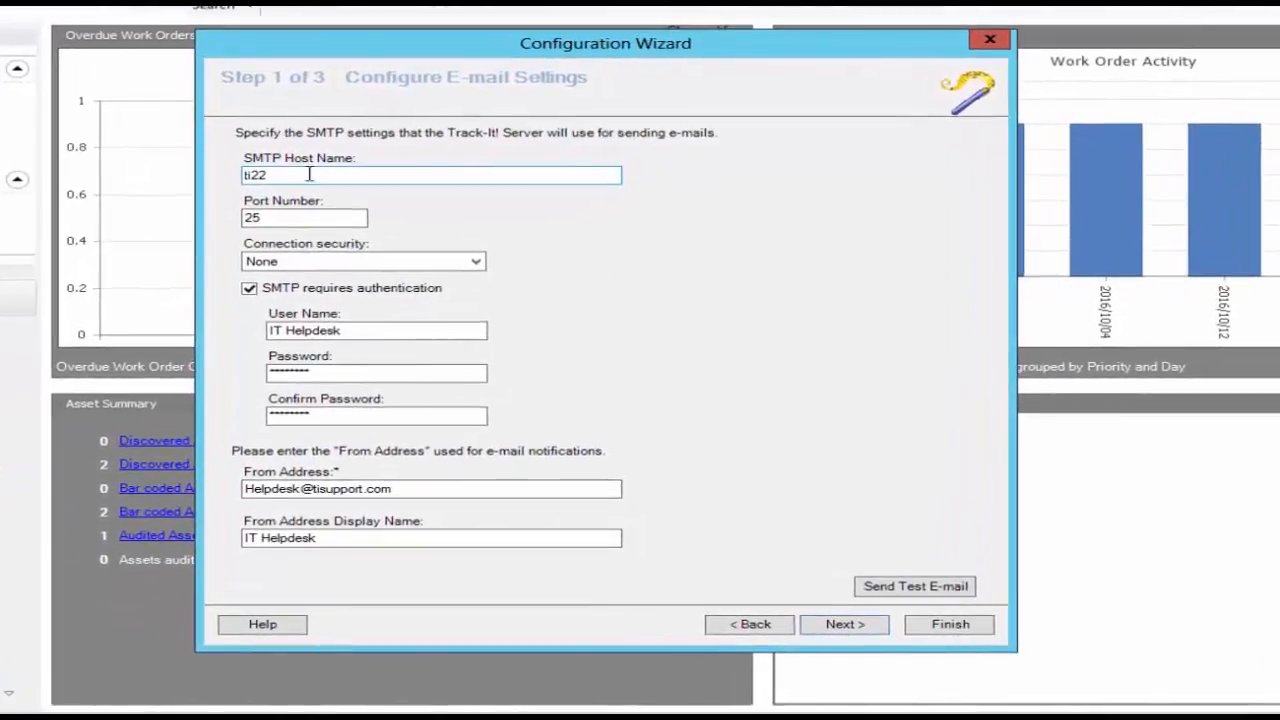
drag(309, 175, 206, 163)
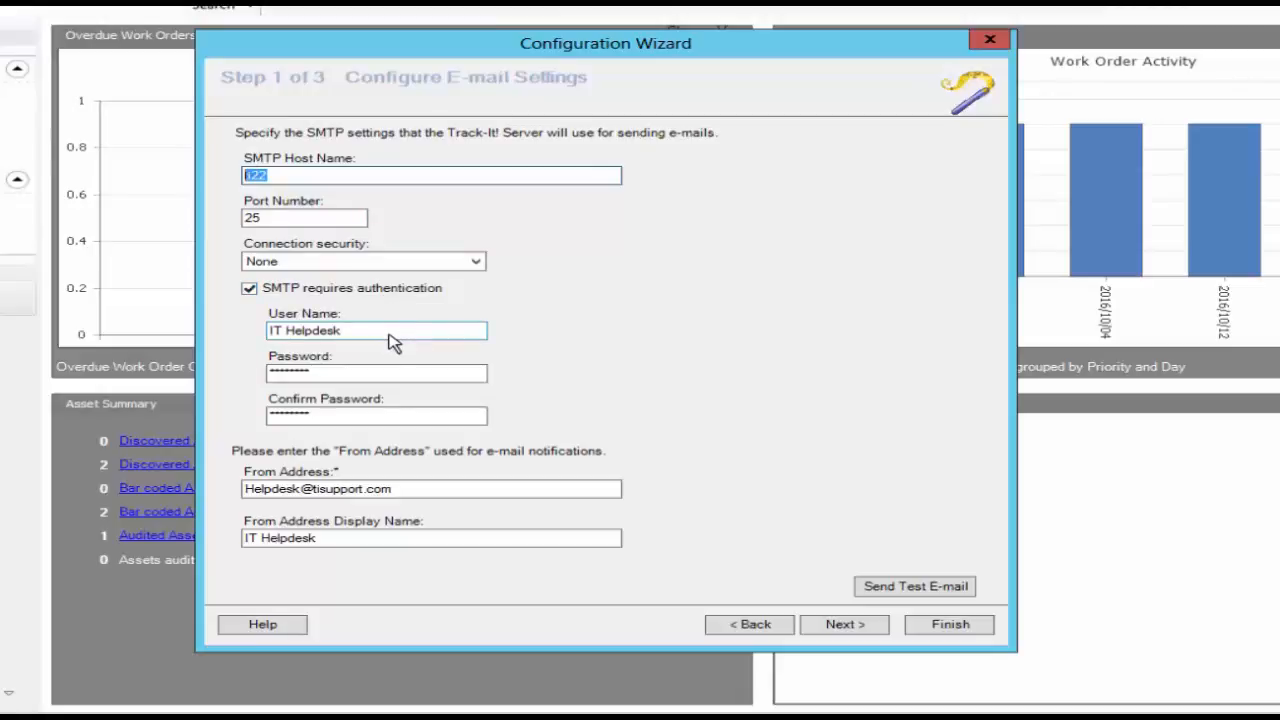
click(389, 332)
drag(389, 332, 255, 339)
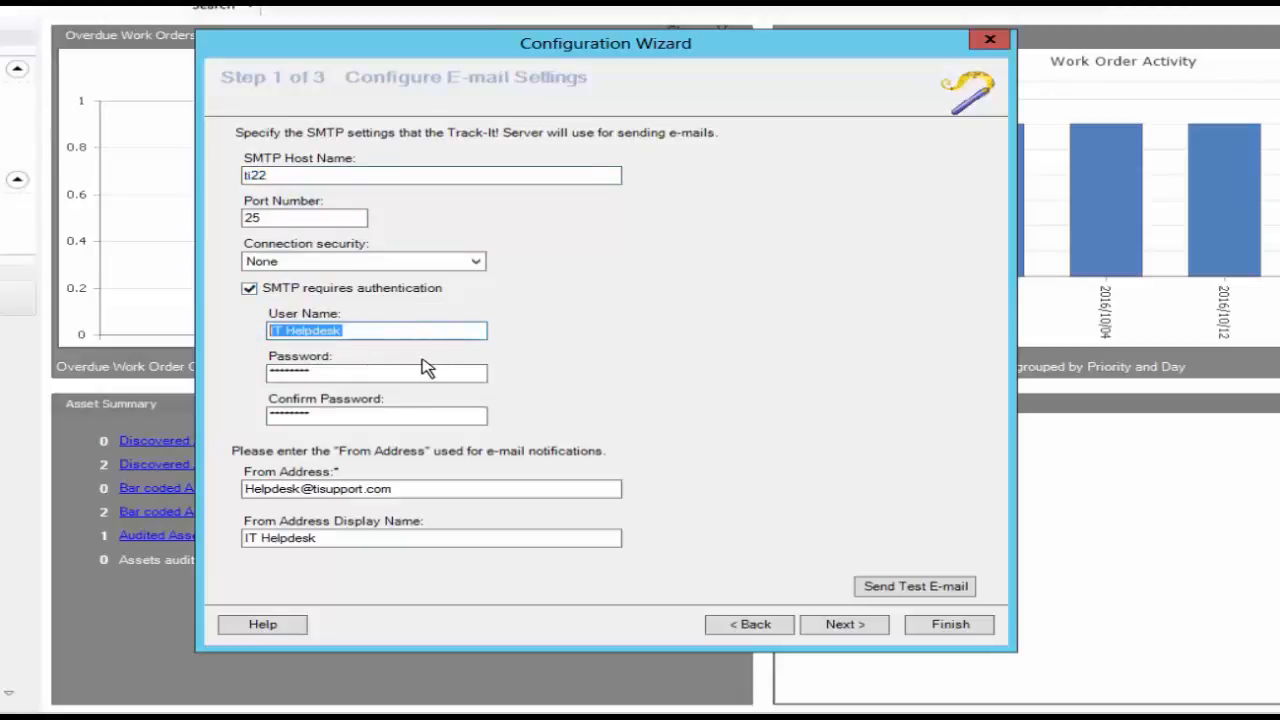
click(269, 492)
click(305, 532)
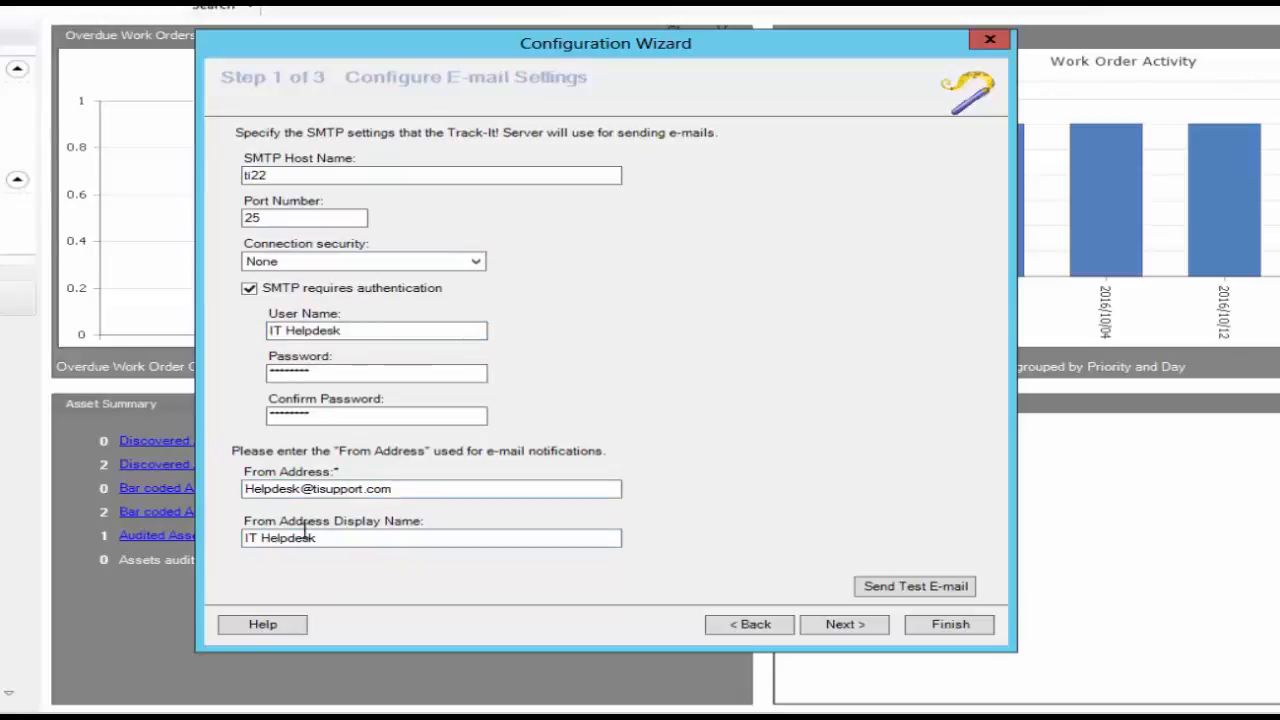
click(276, 488)
click(334, 542)
Send a test e-mail to the recipient's e-mail address and continue to adding technicians and users.
click(915, 589)
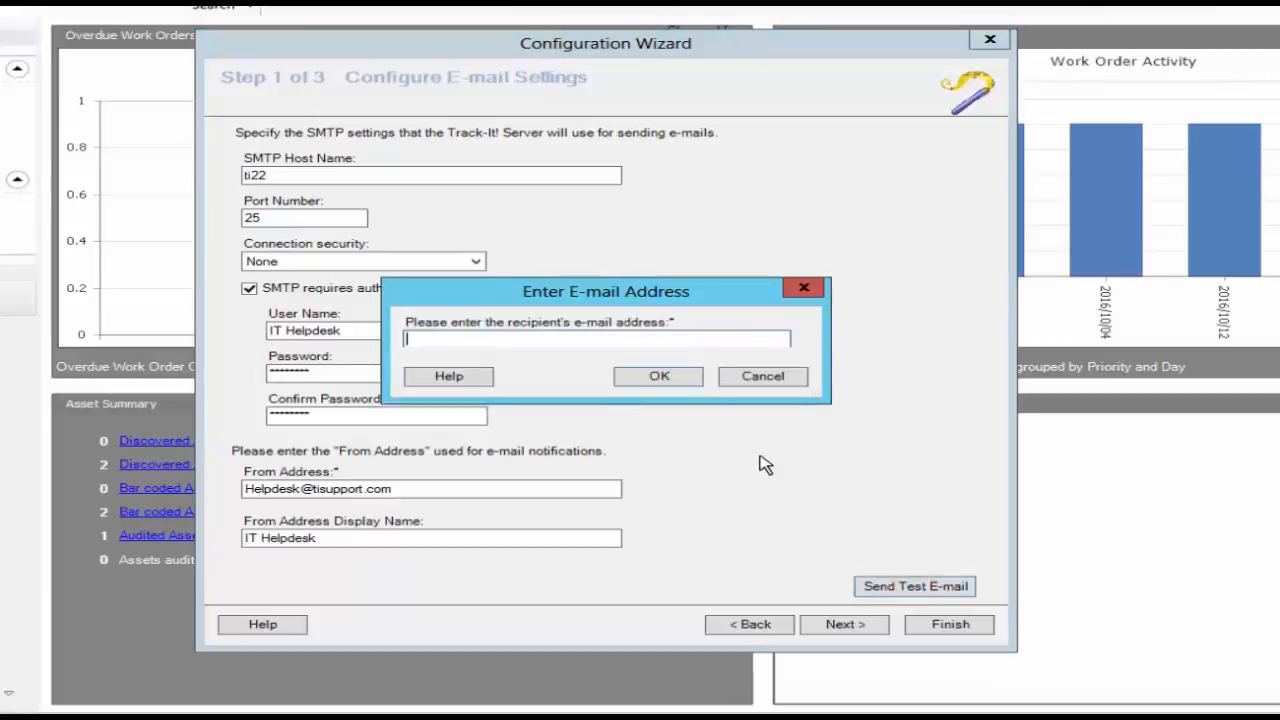
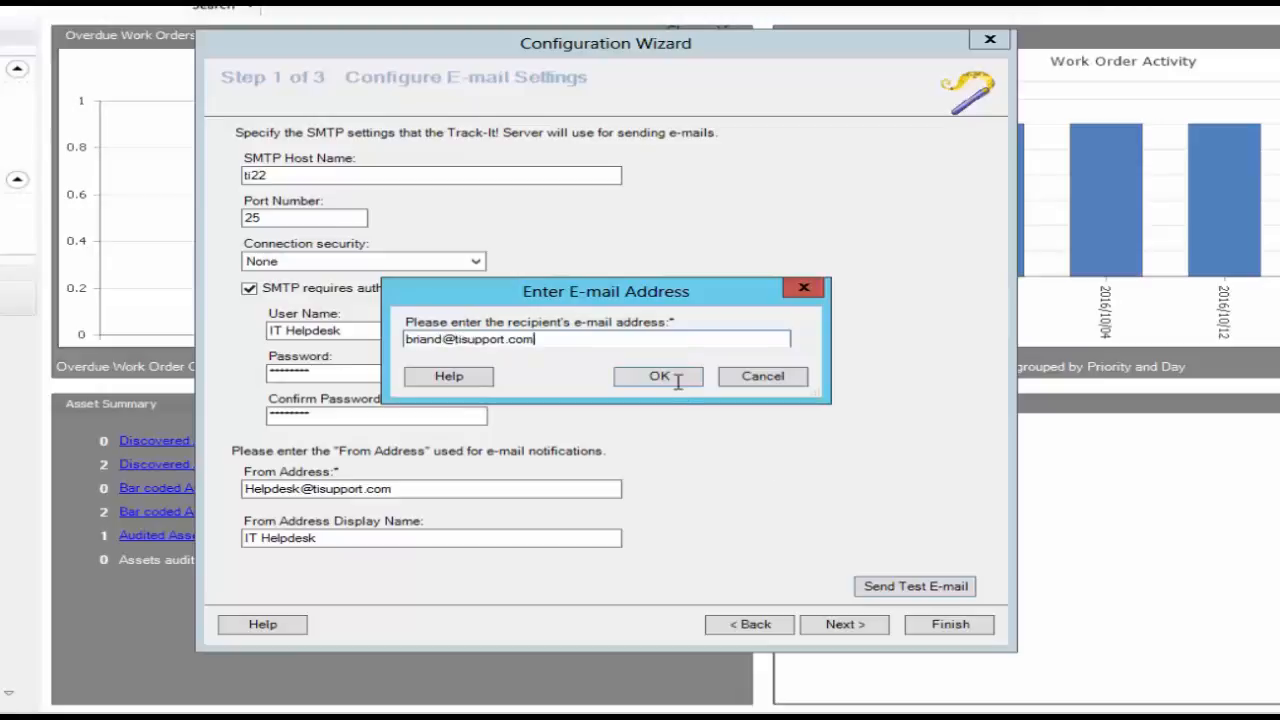
click(660, 376)
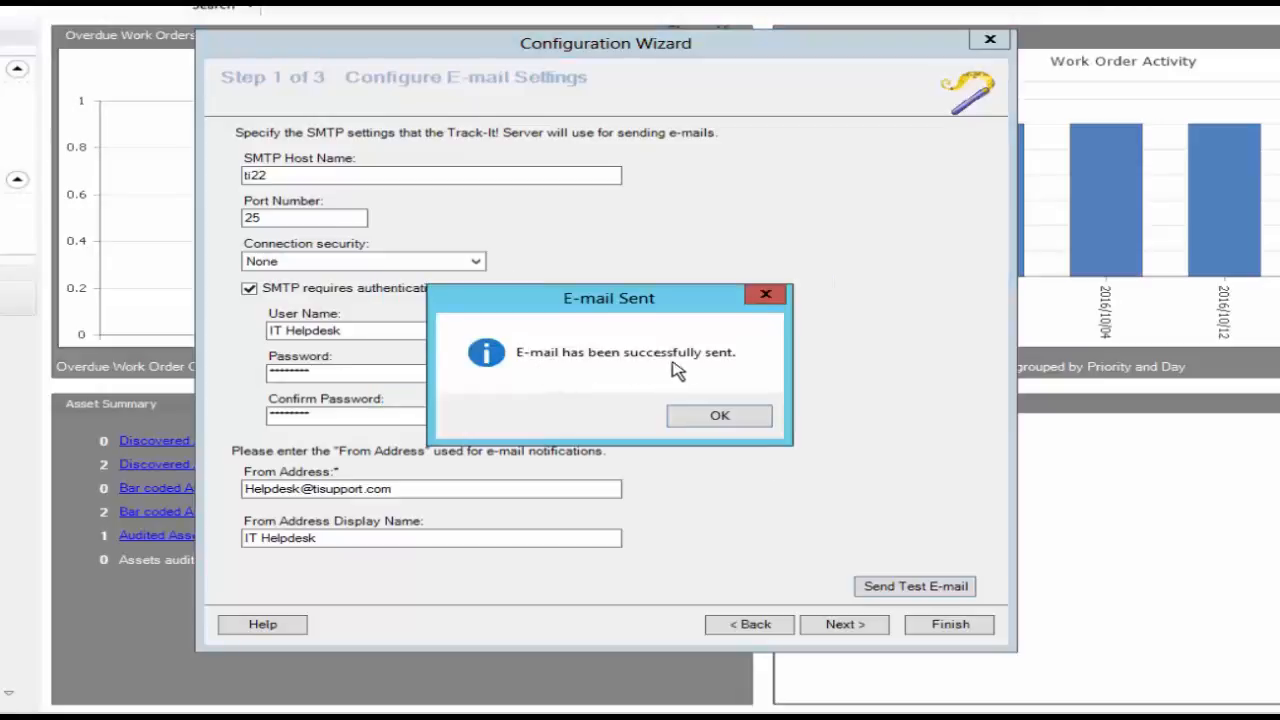
click(714, 419)
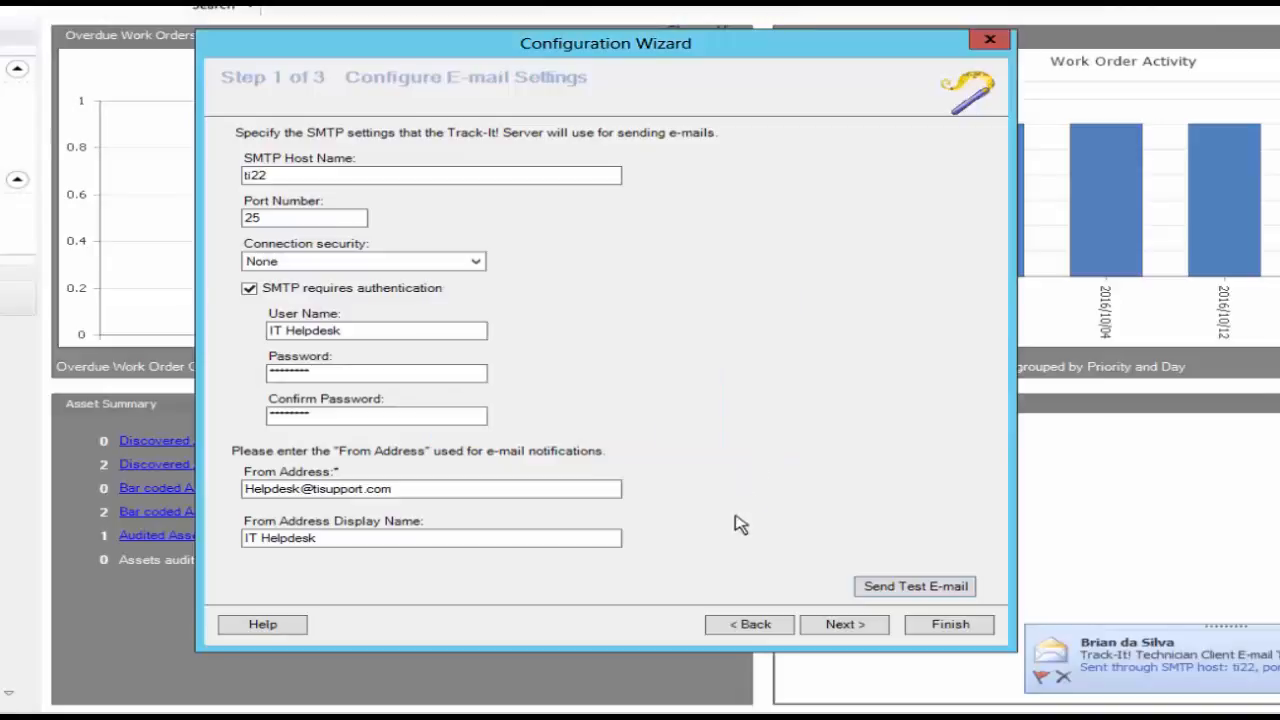
click(834, 626)
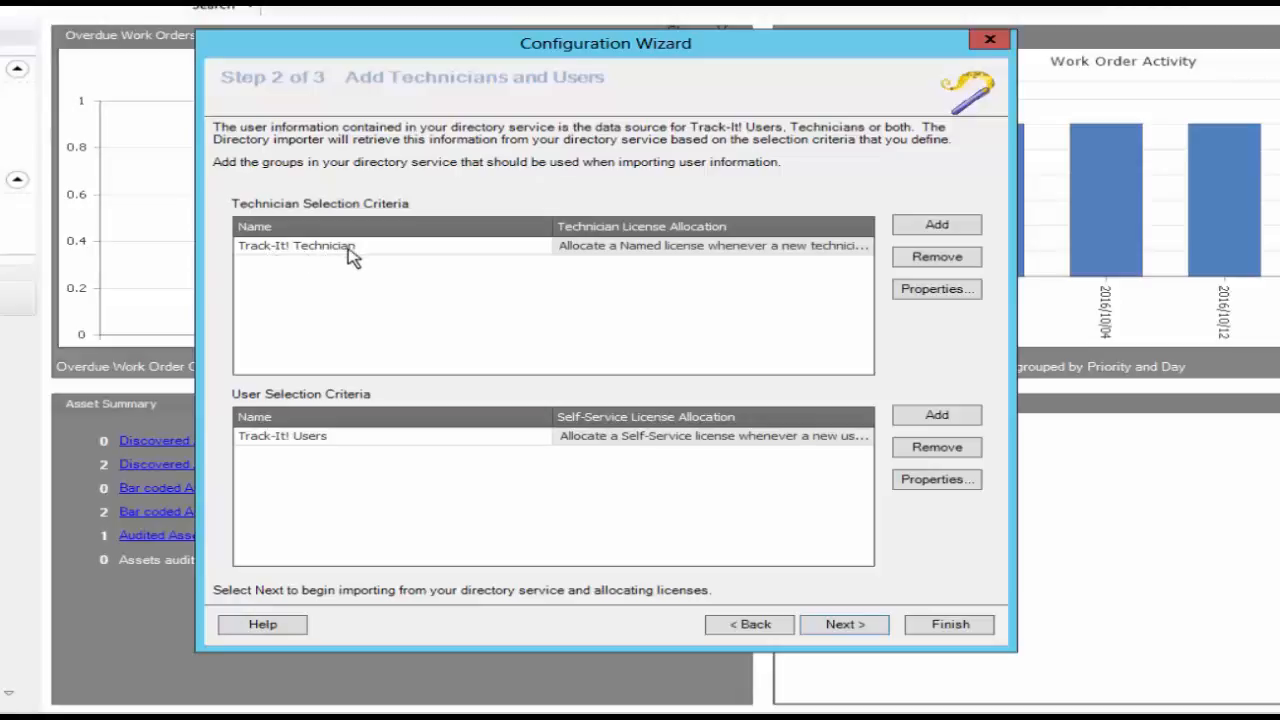
Examine the directory groups available for technicians and the license allocation options for the Track-It! Technician group.
click(937, 227)
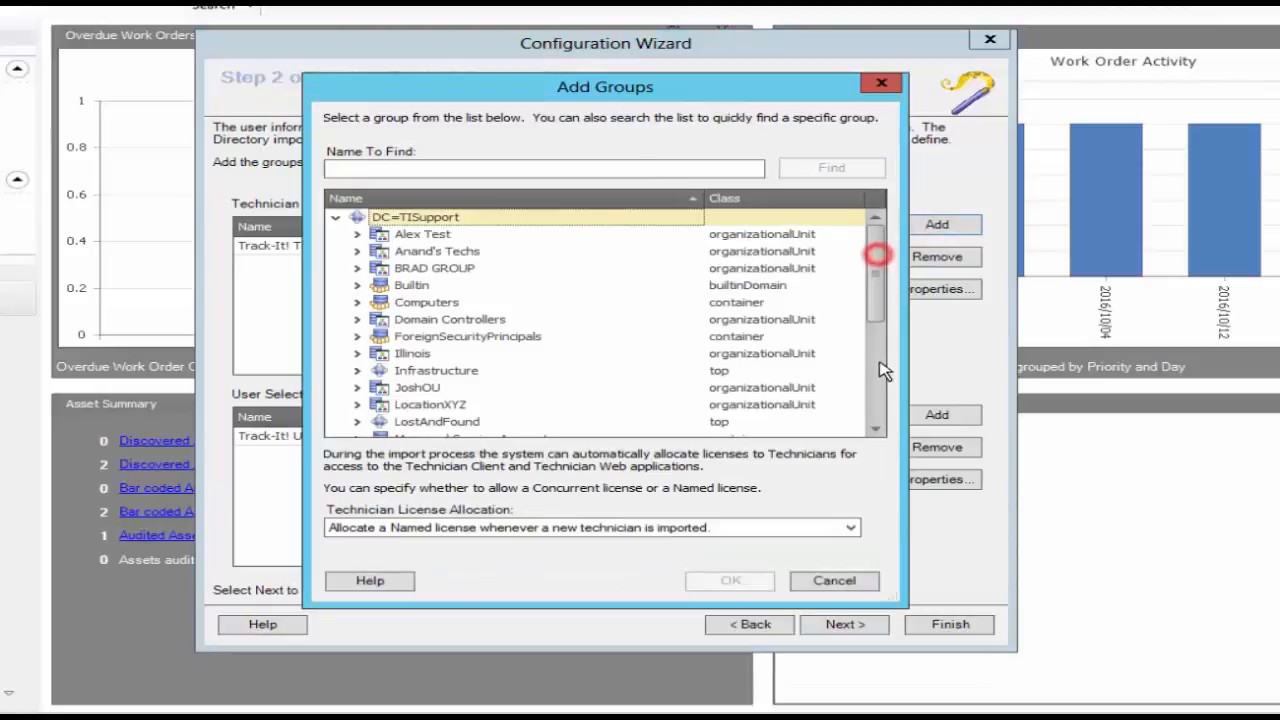
drag(880, 254, 880, 405)
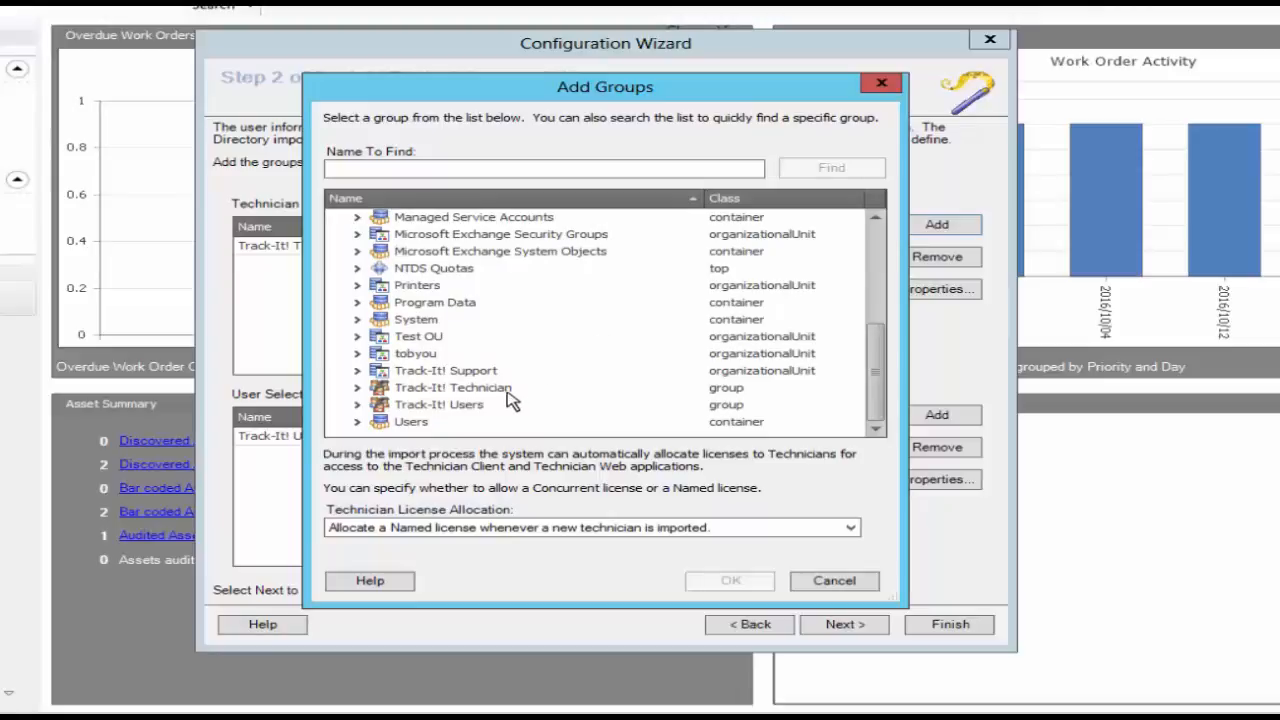
click(437, 392)
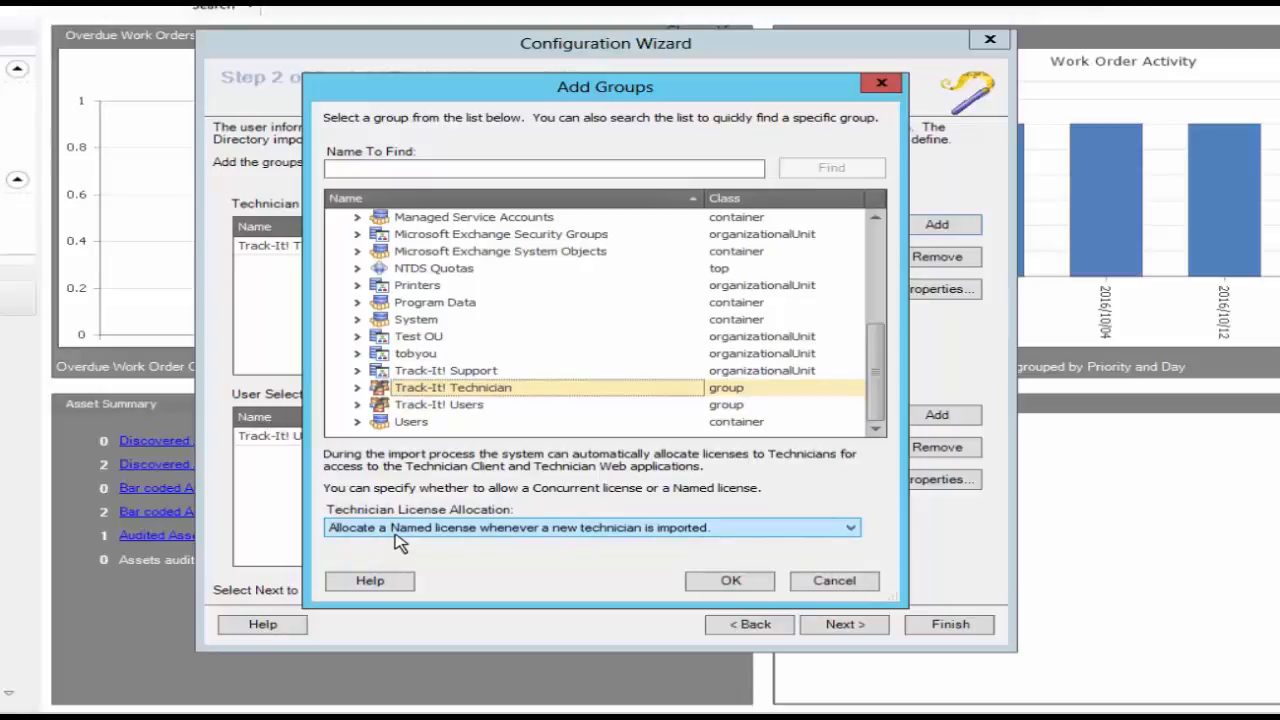
click(664, 530)
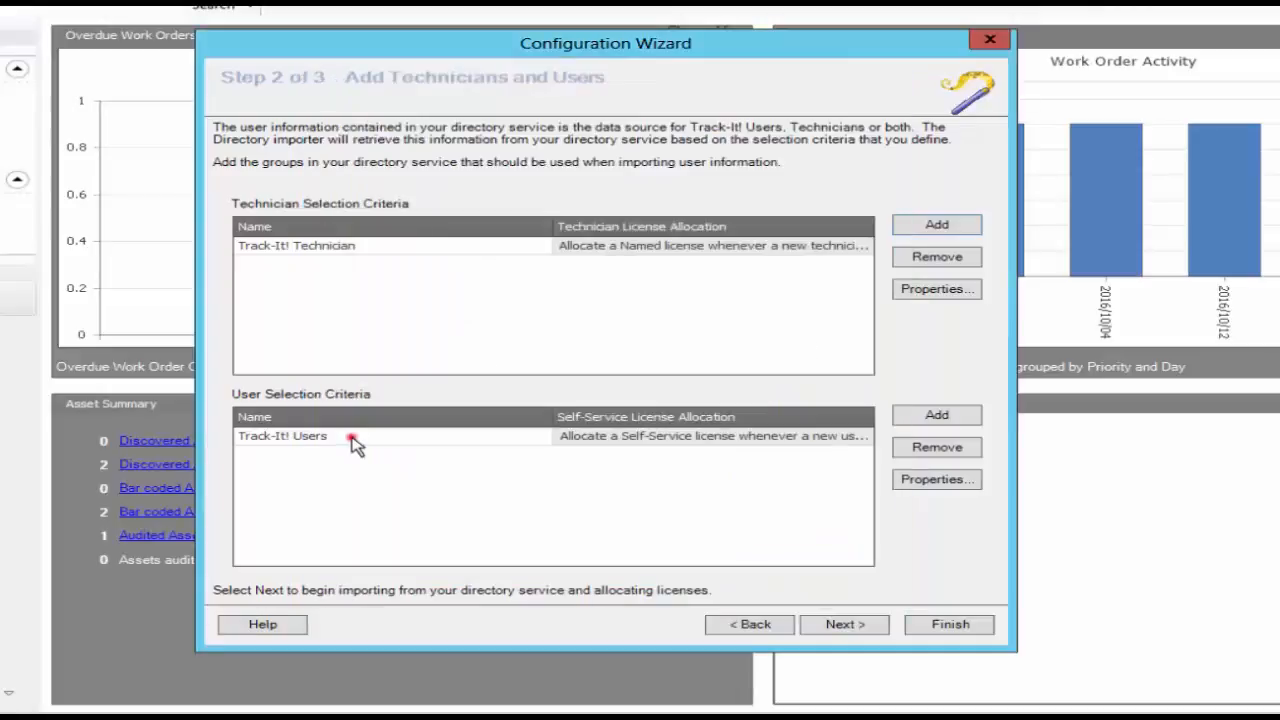
Select the Track-It! Users criteria, continue to the import and license allocation page, and finish the wizard.
click(355, 440)
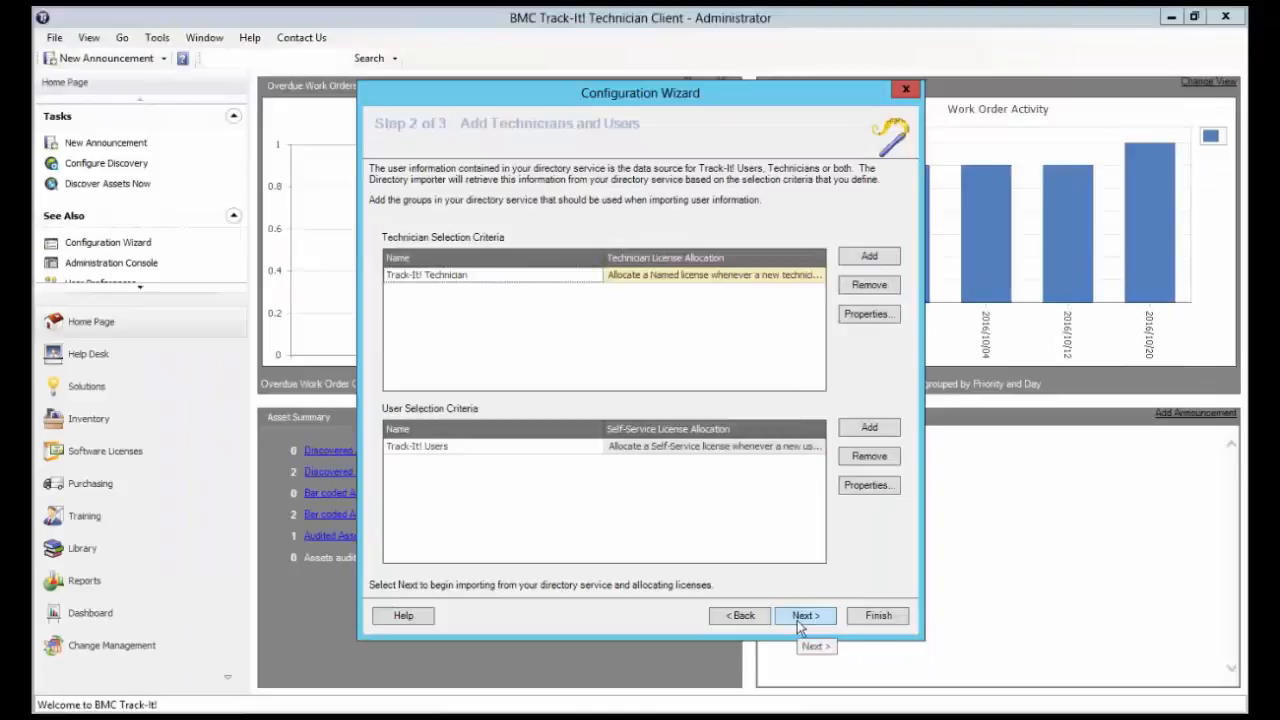
click(797, 620)
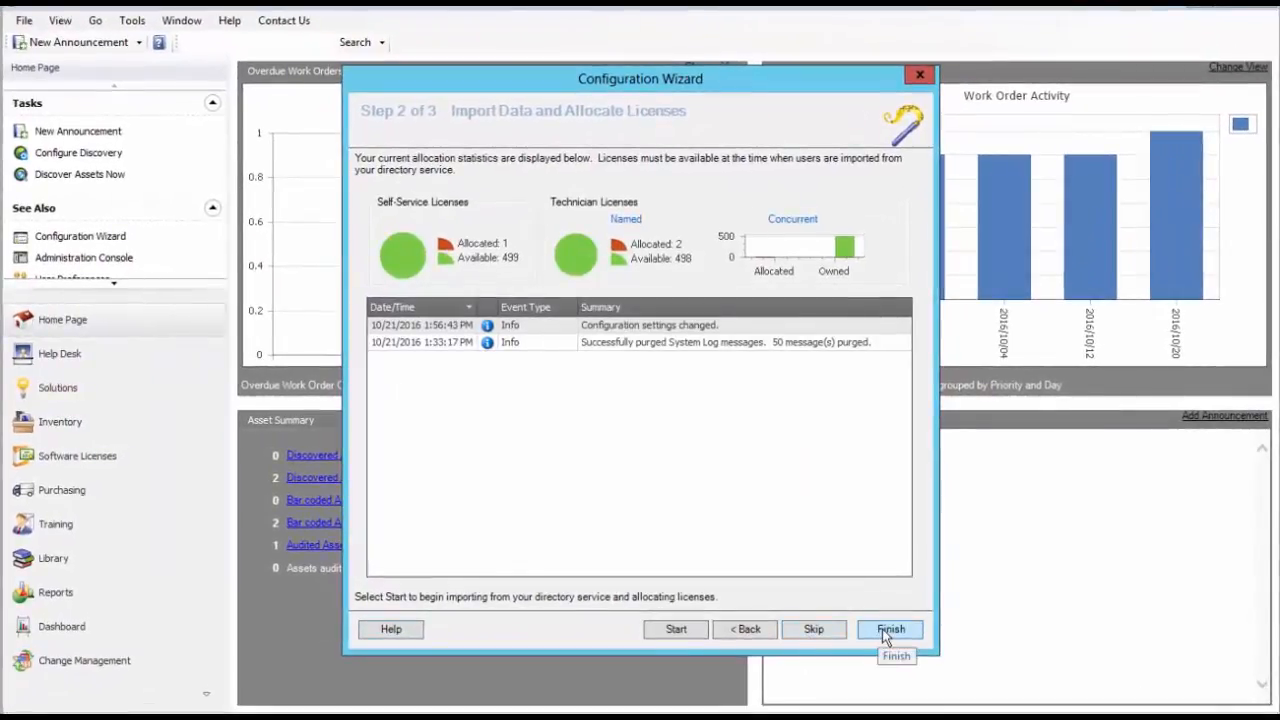
click(886, 634)
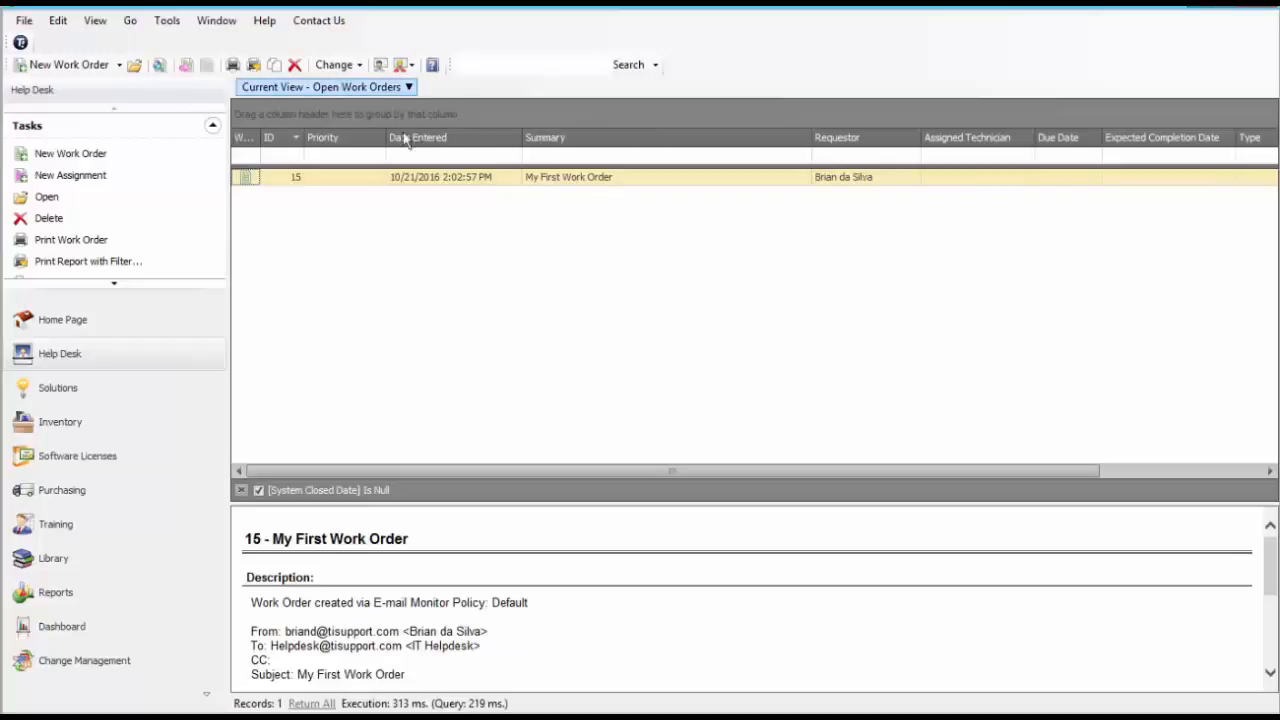
Open the work order "My First Work Order" from the Help Desk's open work orders.
double_click(565, 180)
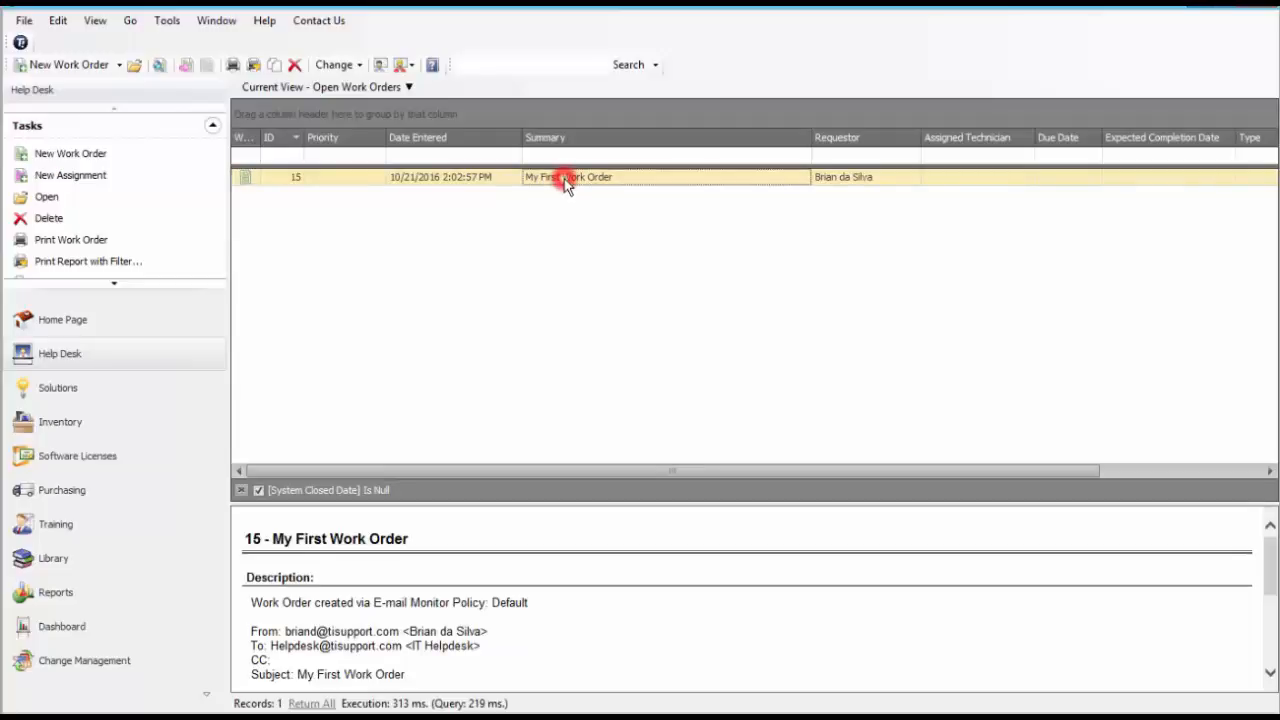